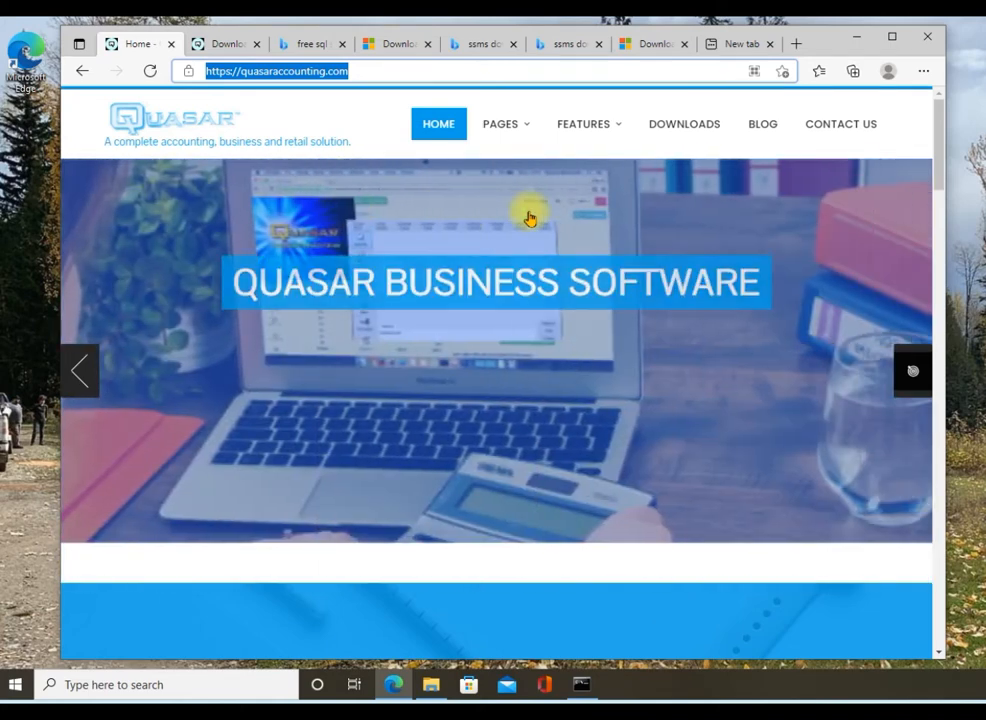
Go to the Quasar site's Downloads page and scroll to the Quasar 3.1.0 card.
left_click(499, 132)
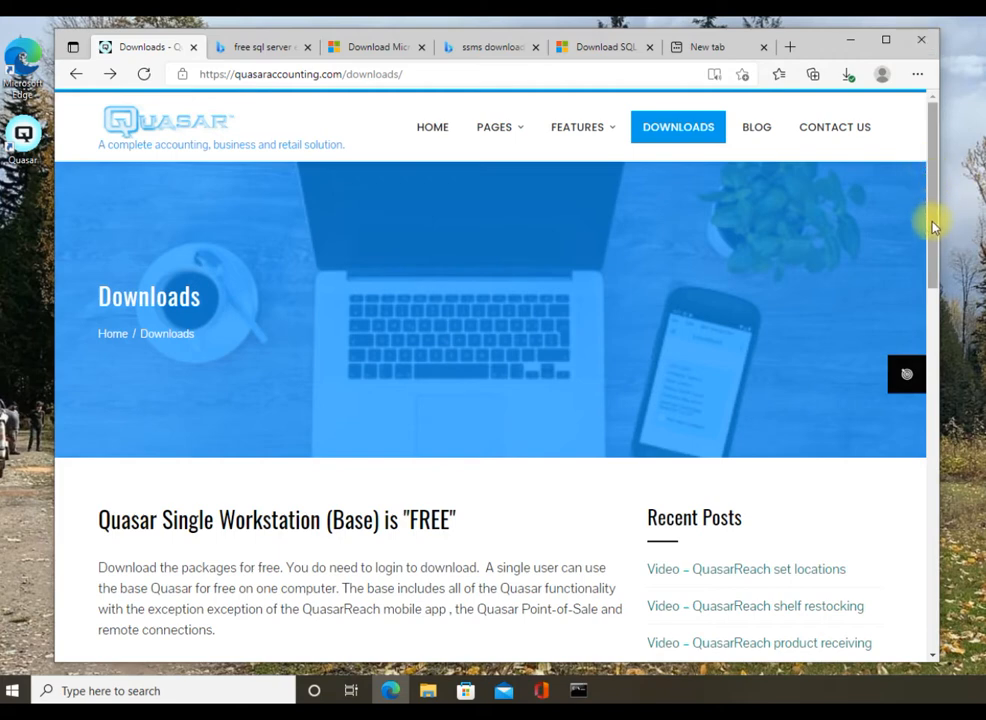
scroll(932, 224, "down", 3)
scroll(921, 338, "down", 2)
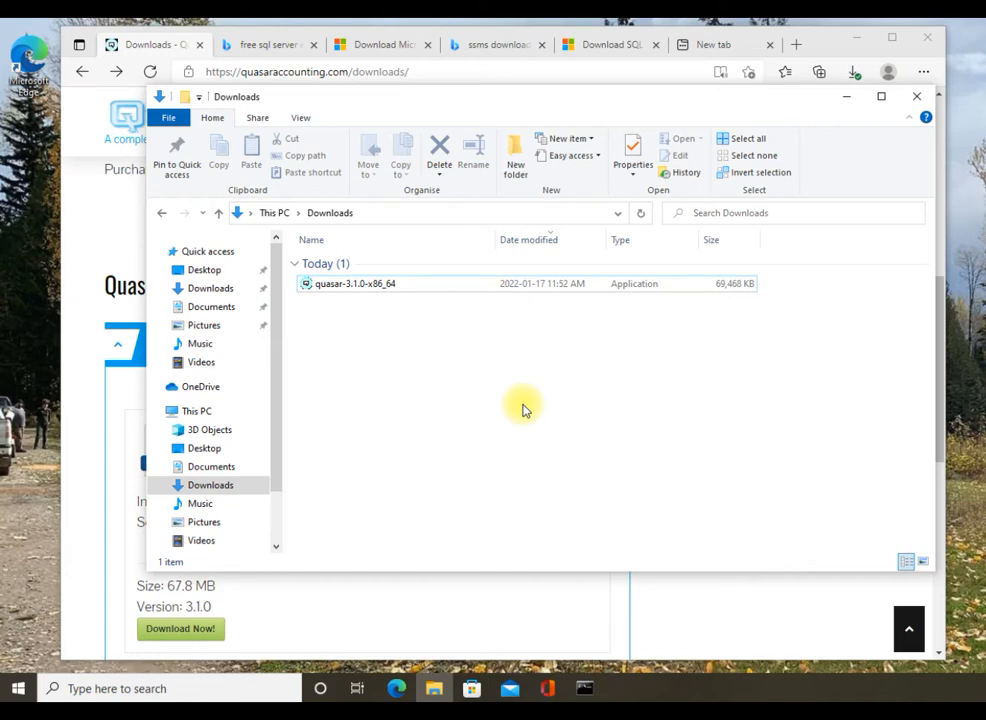
Run the quasar-3.1.0-x86_64 installer from the Downloads folder.
left_click(404, 294)
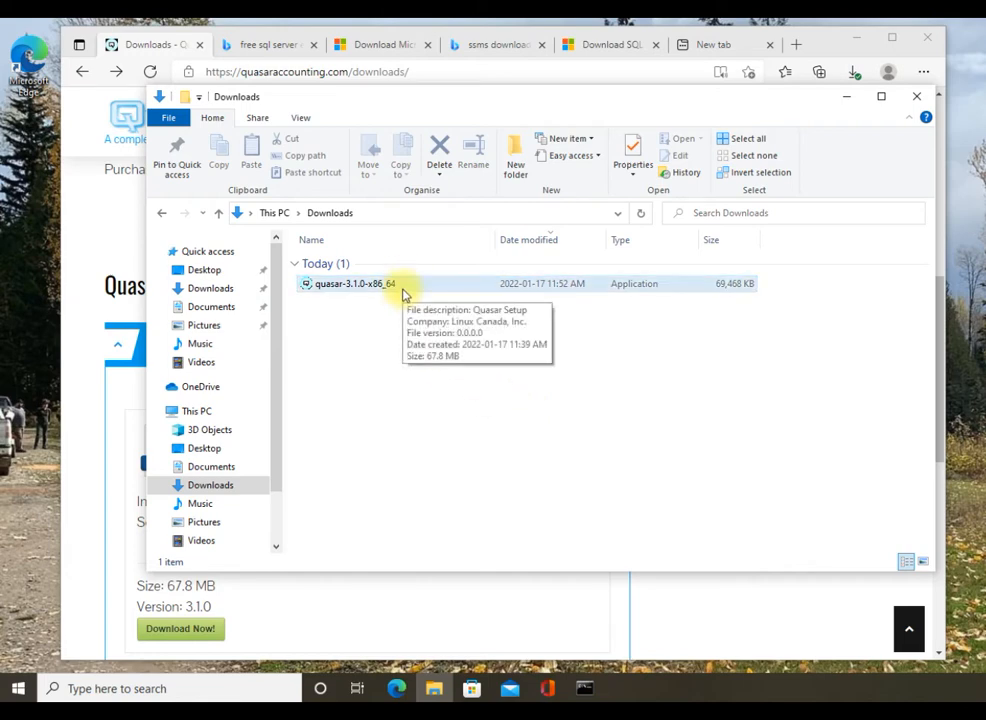
left_click(403, 290)
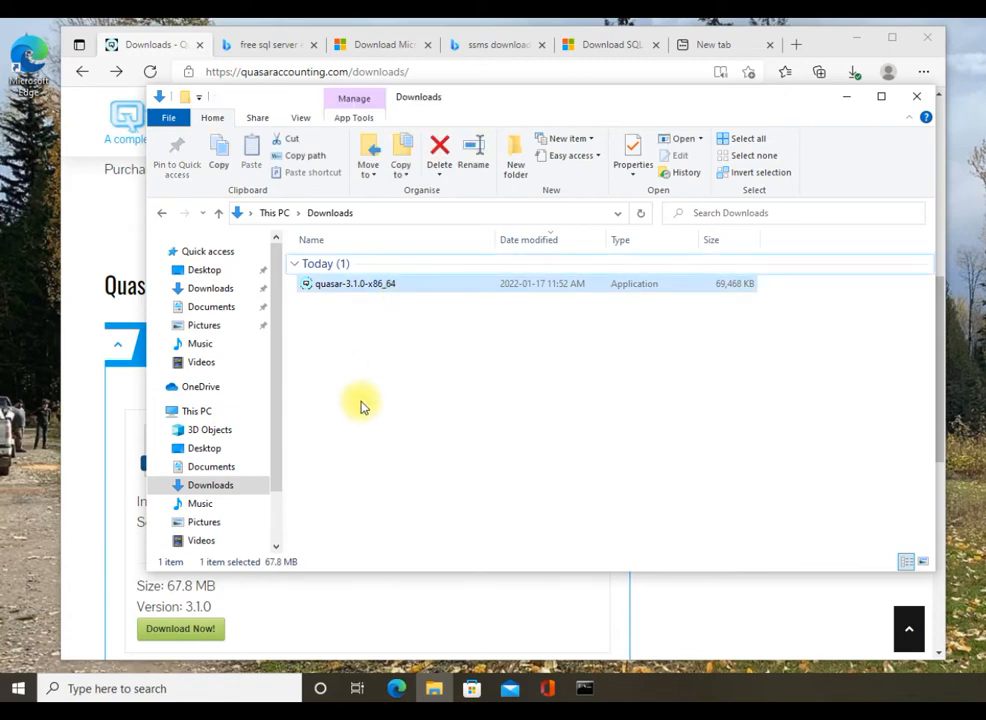
double_click(352, 290)
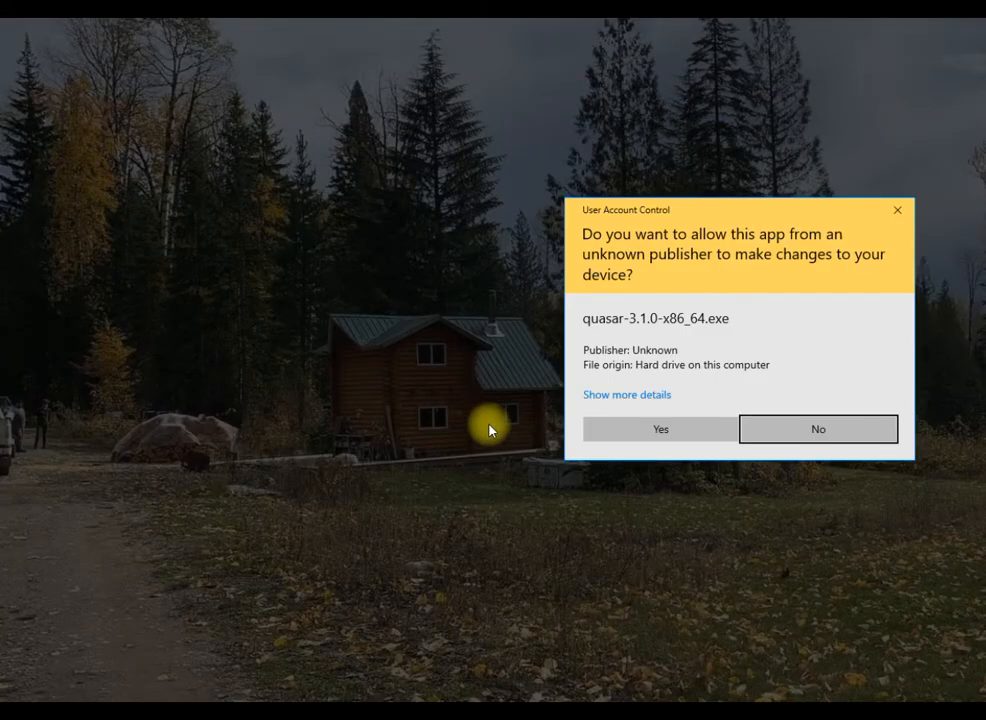
Allow the installer, accept the licence agreement and choose to create a desktop shortcut.
left_click(666, 427)
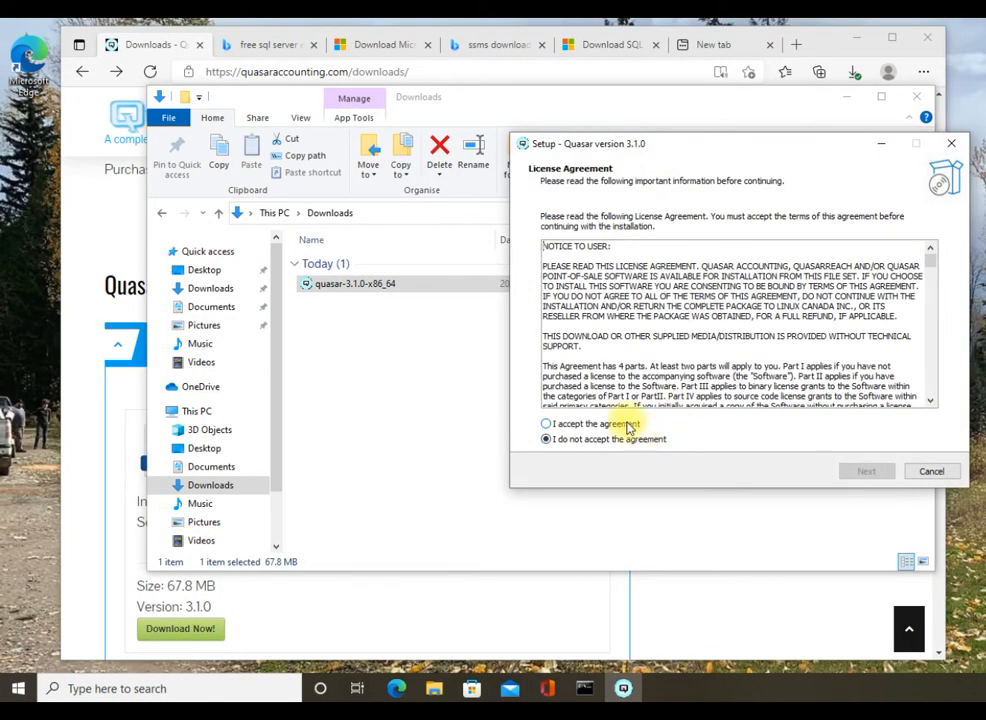
left_click(626, 424)
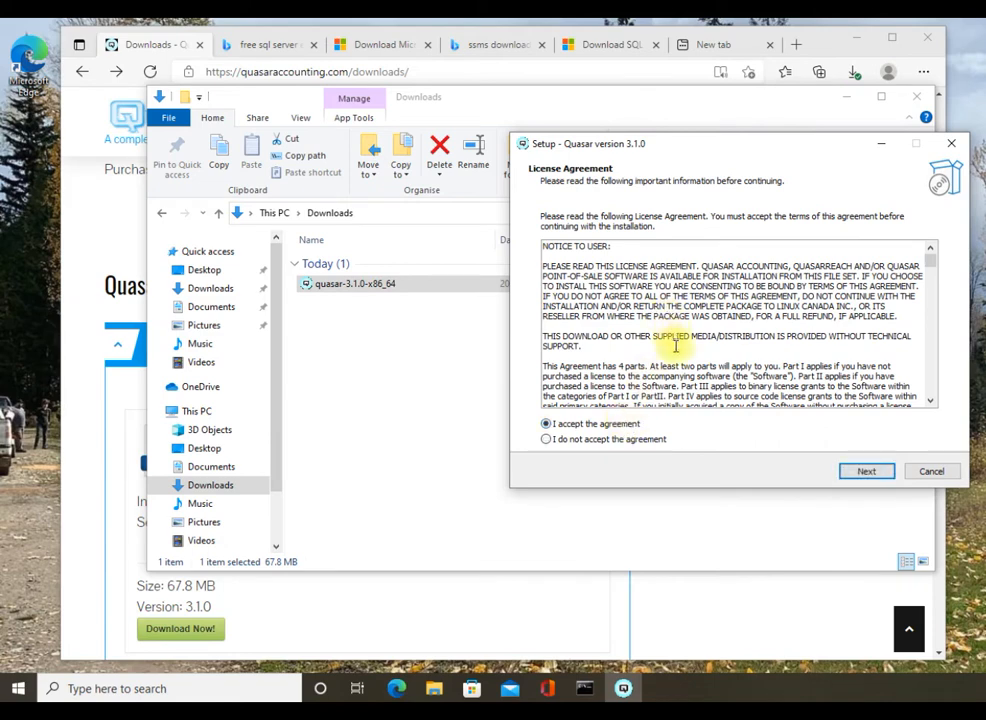
left_click(866, 474)
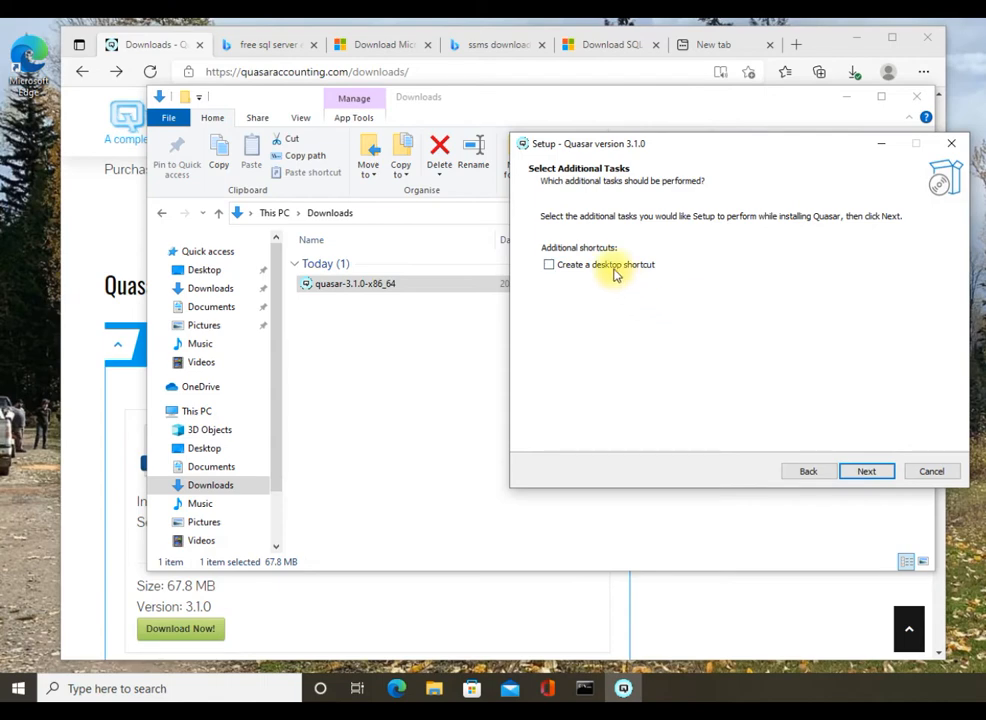
left_click(614, 268)
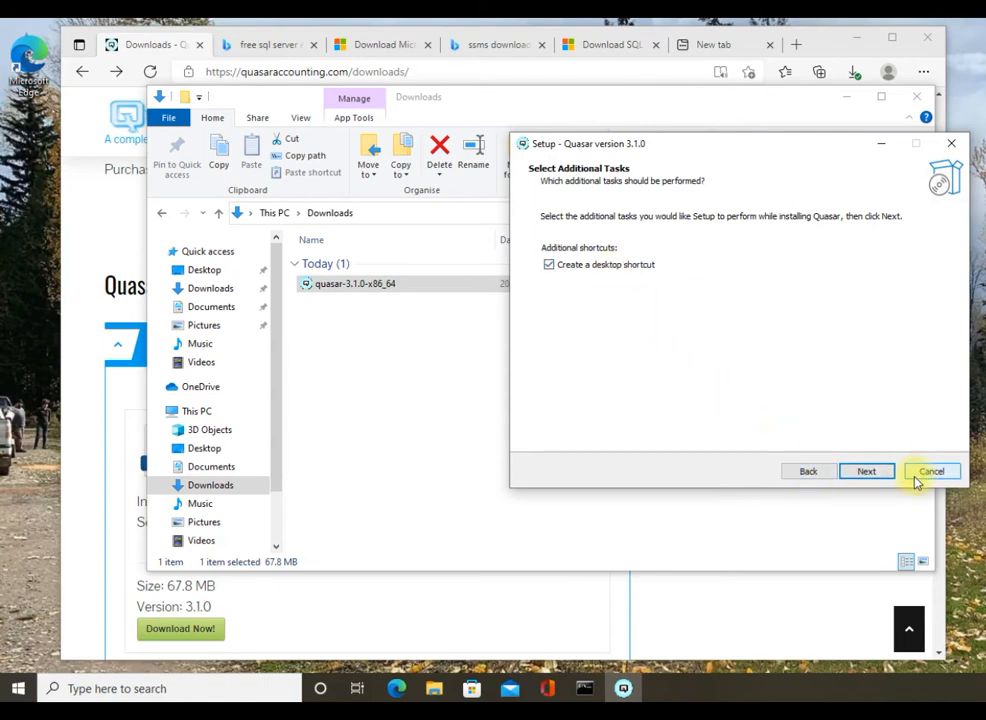
left_click(866, 472)
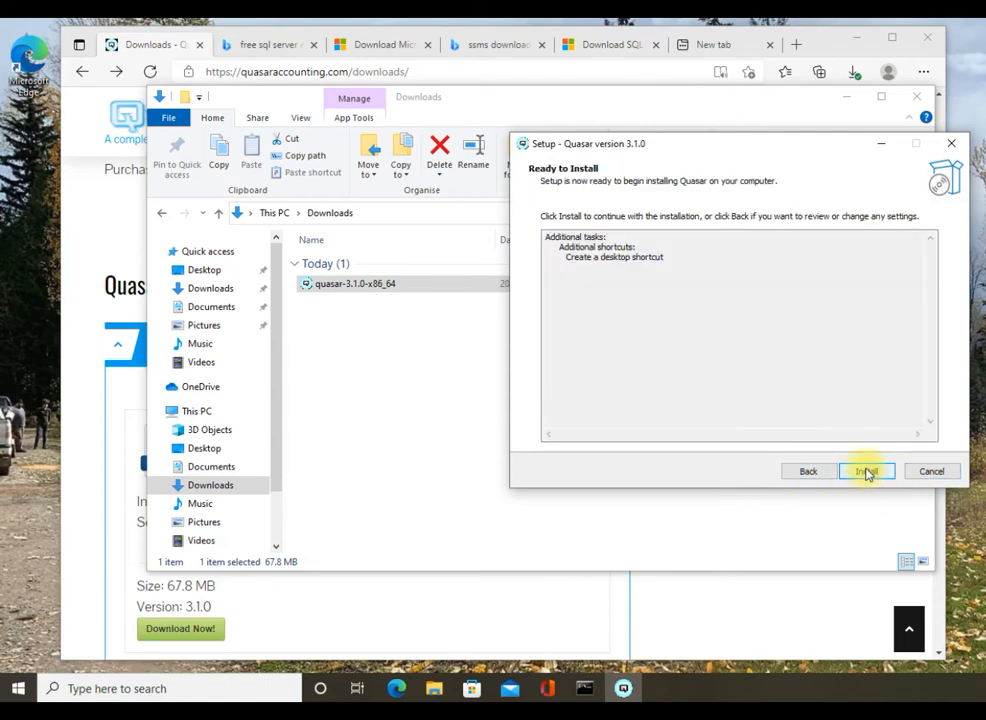
Install Quasar and finish setup without launching it.
left_click(866, 472)
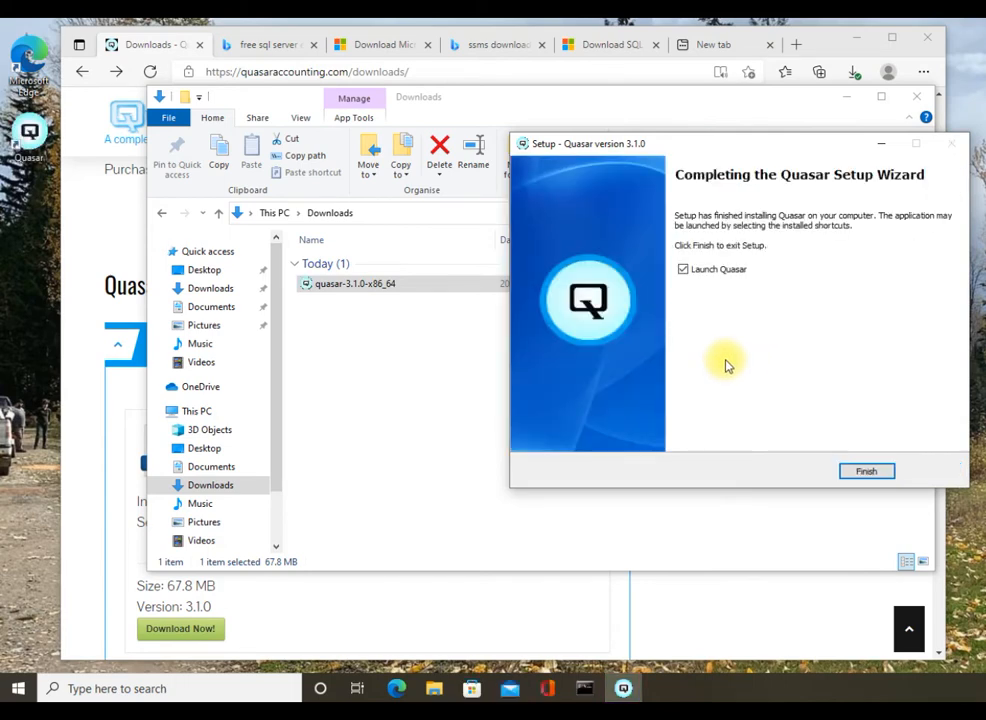
left_click(684, 270)
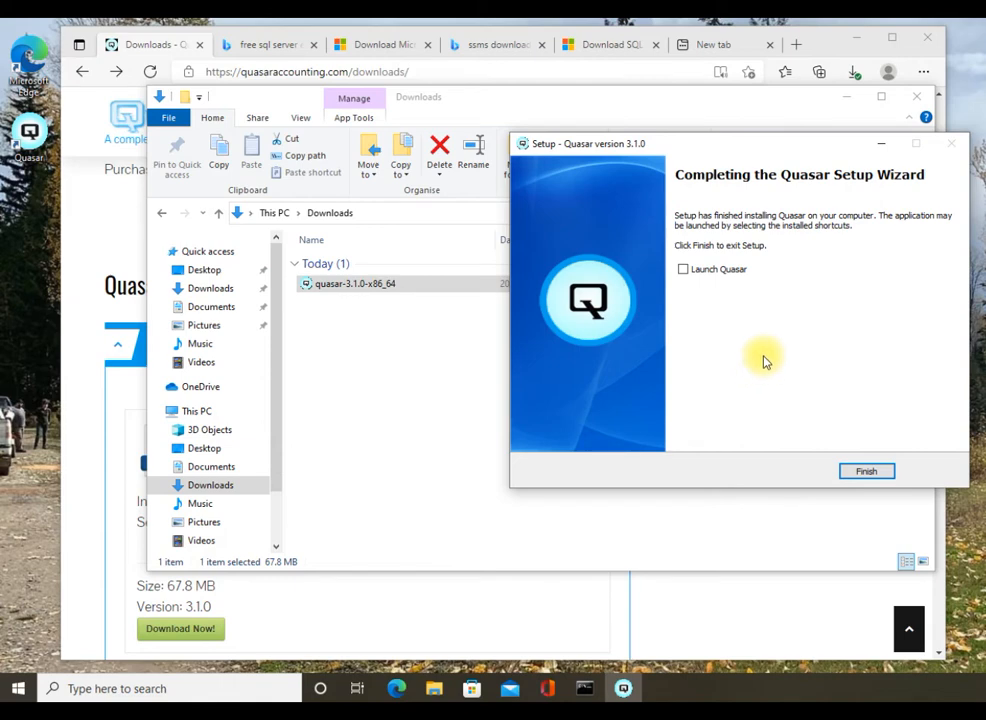
left_click(868, 473)
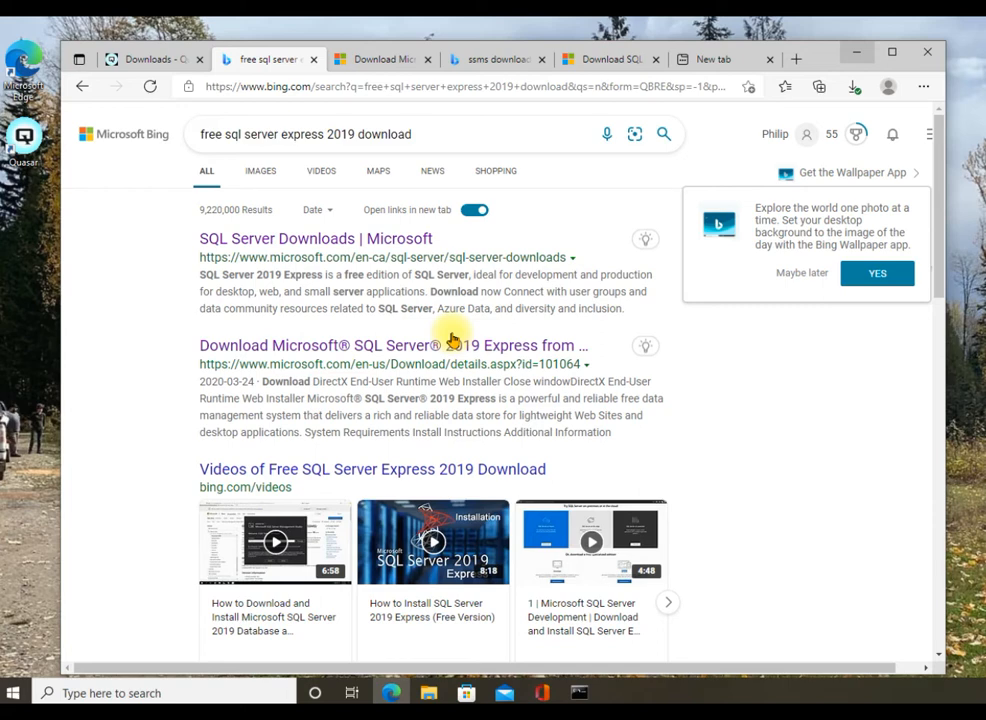
Switch to the SSMS download search results tab.
left_click(490, 60)
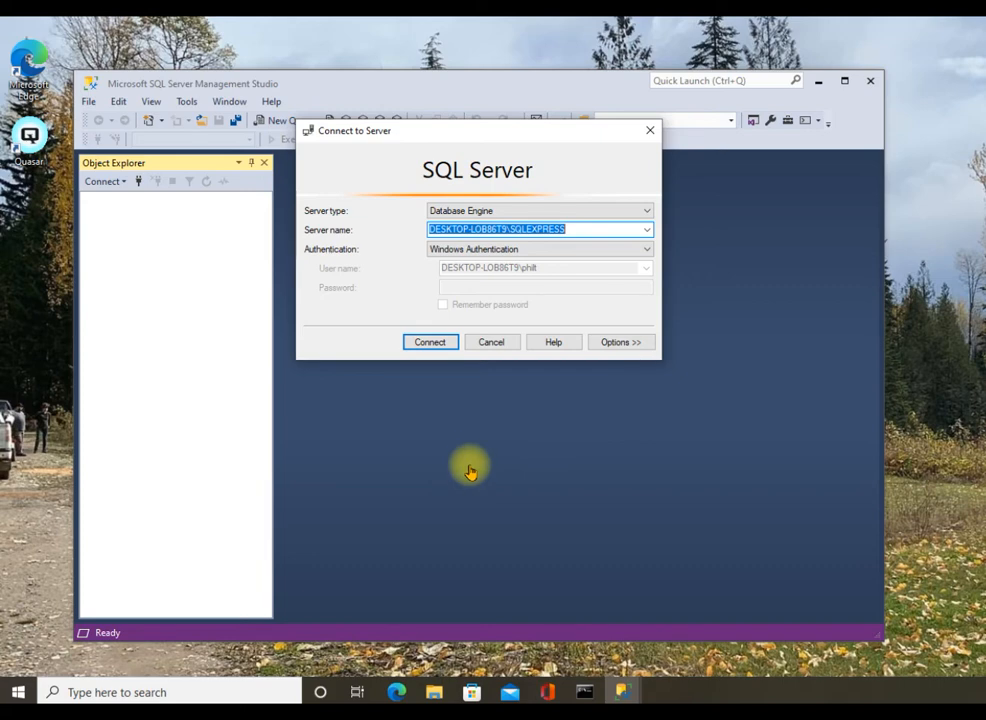
Connect to the local SQLEXPRESS server and start a New Login under Security > Logins.
left_click(441, 344)
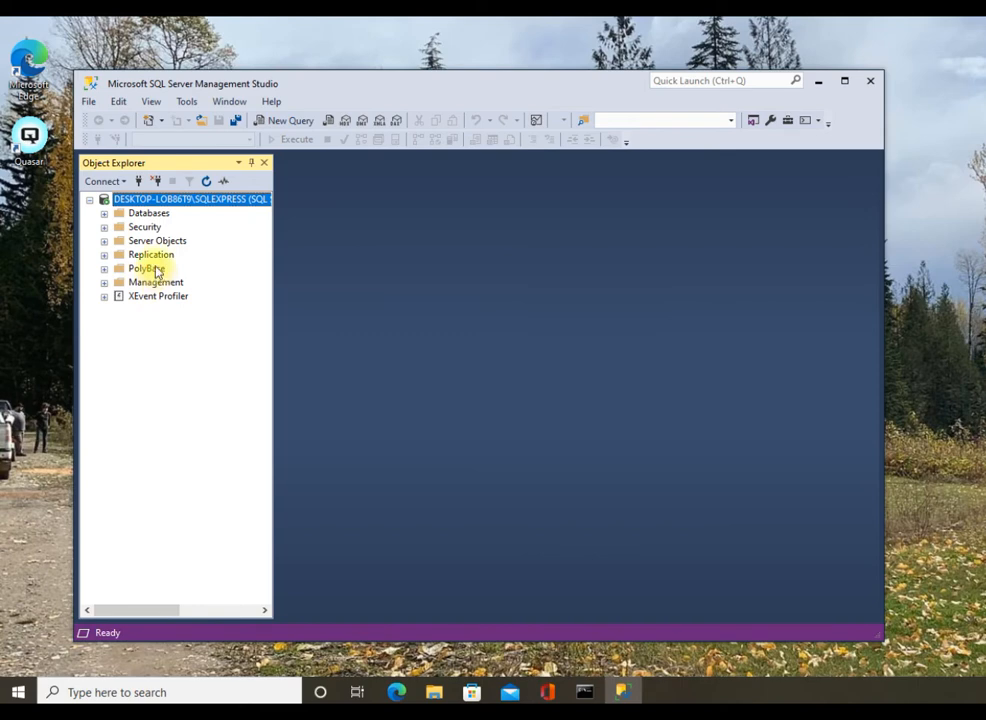
left_click(104, 228)
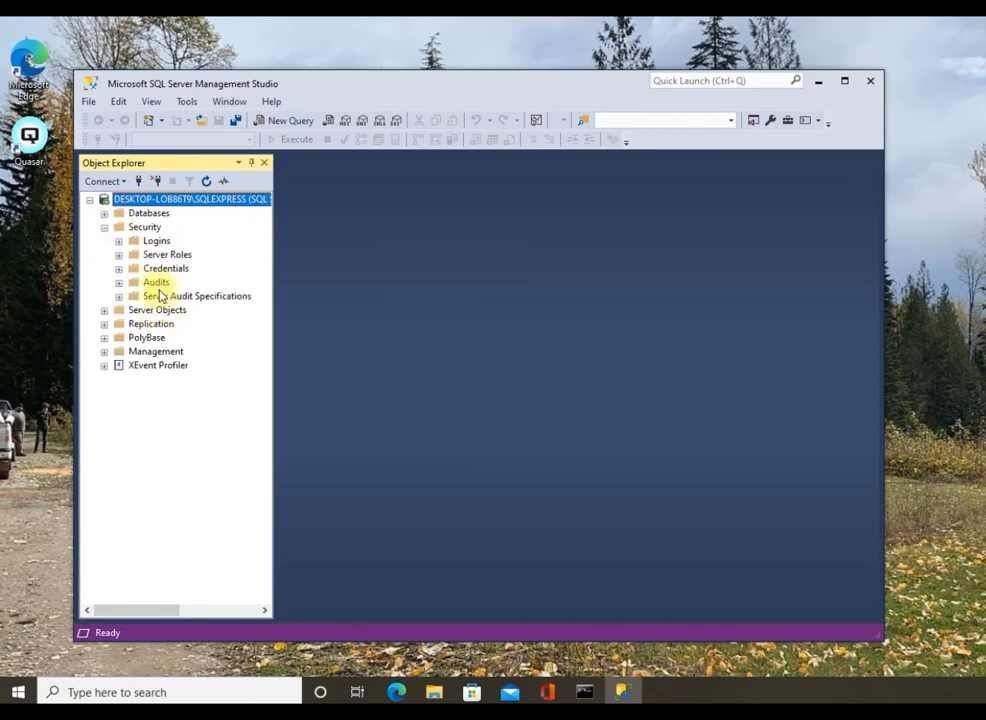
left_click(118, 241)
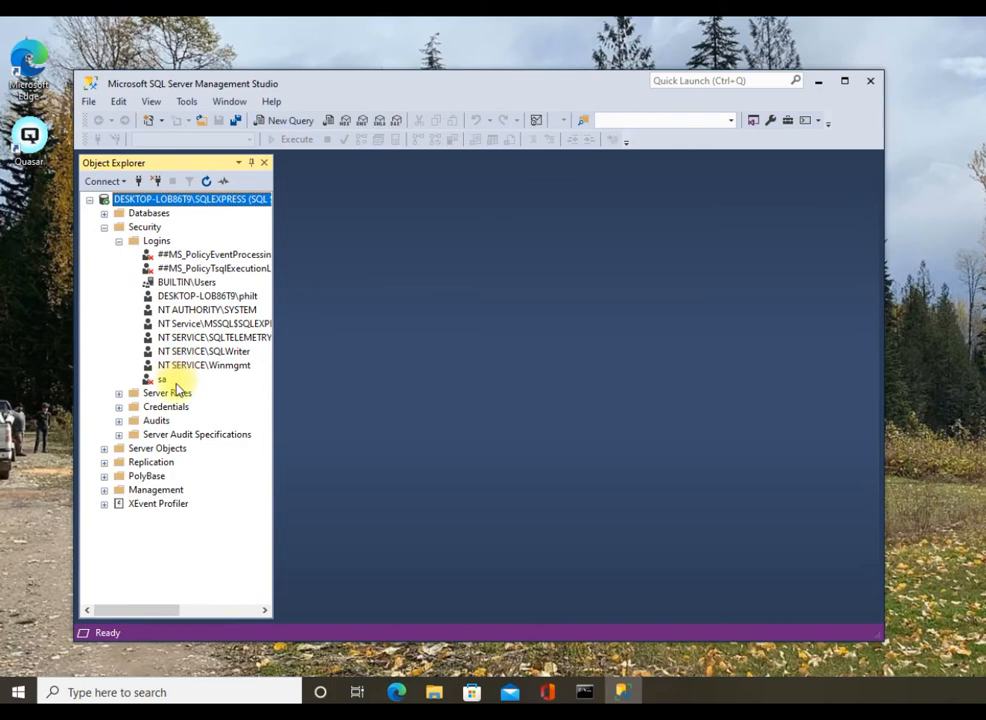
right_click(154, 243)
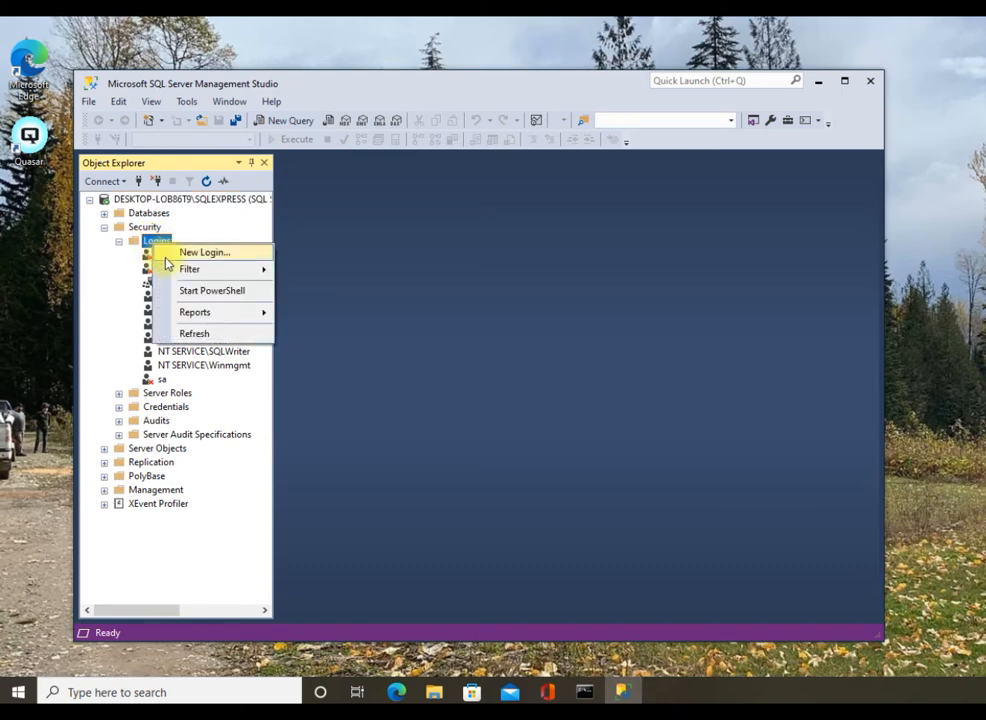
left_click(166, 256)
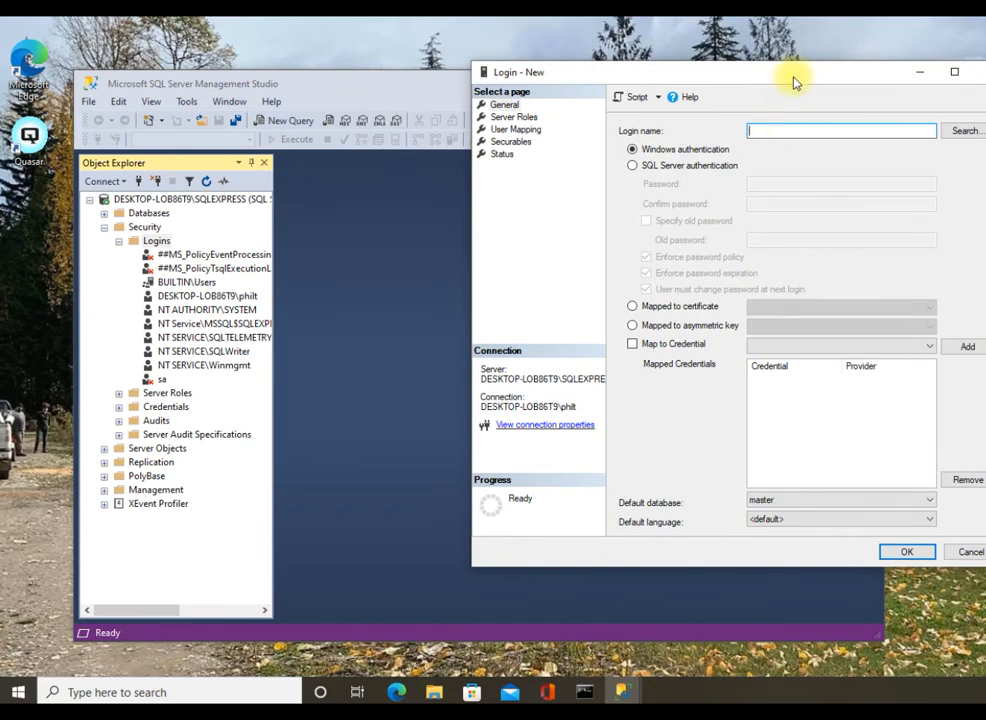
Set the new login to SQL Server authentication with a password and password policy off.
left_click_drag(788, 77, 759, 109)
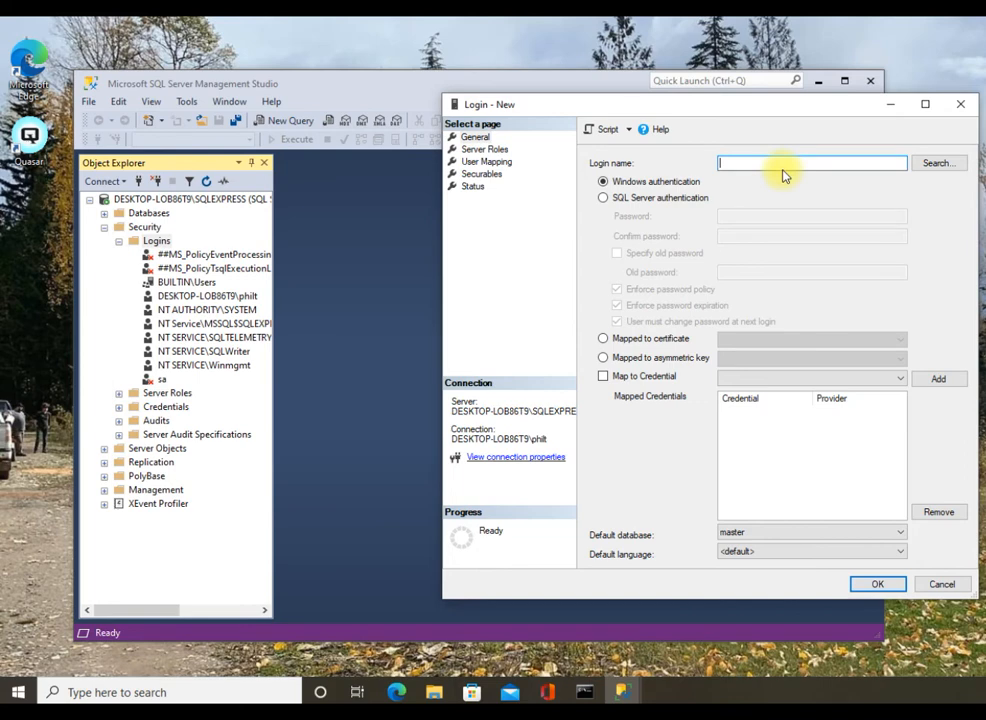
type("uasar")
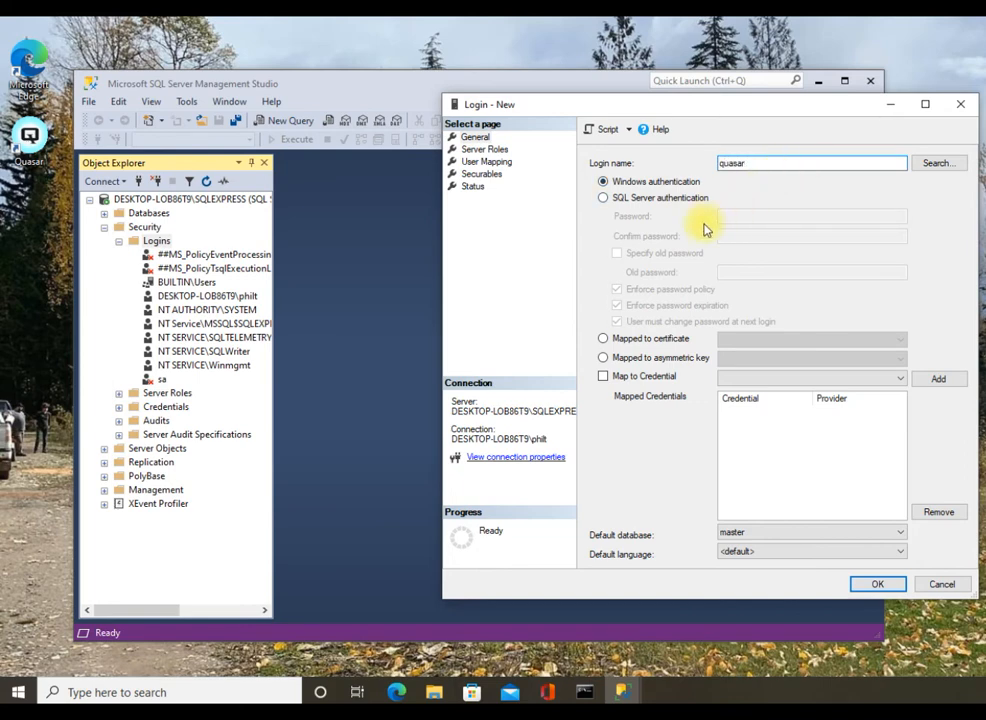
left_click(605, 199)
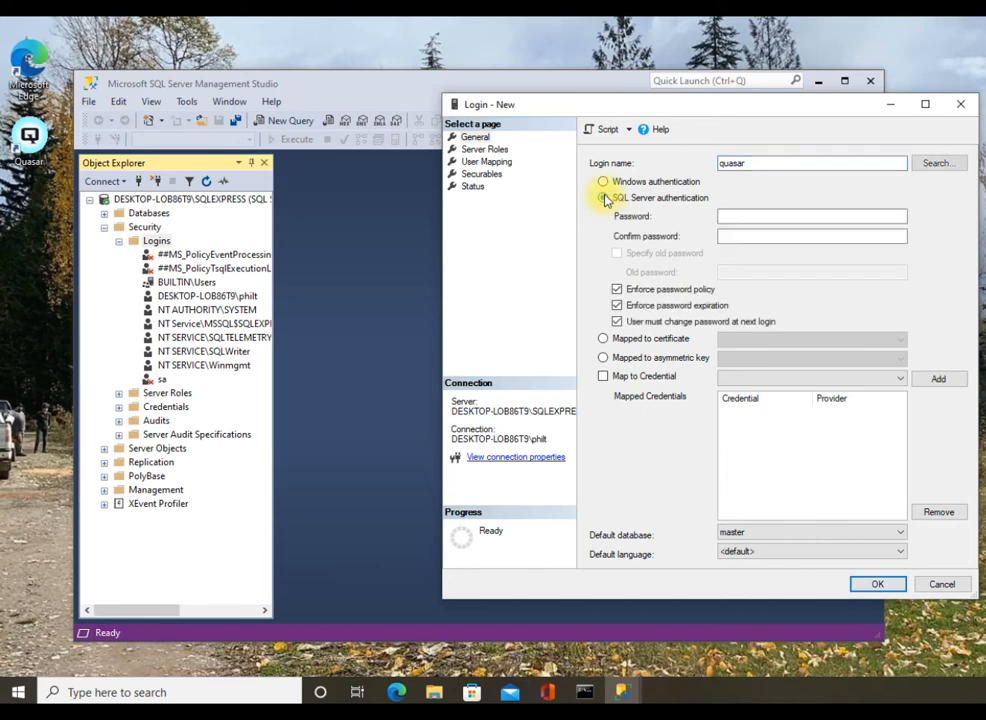
left_click(795, 218)
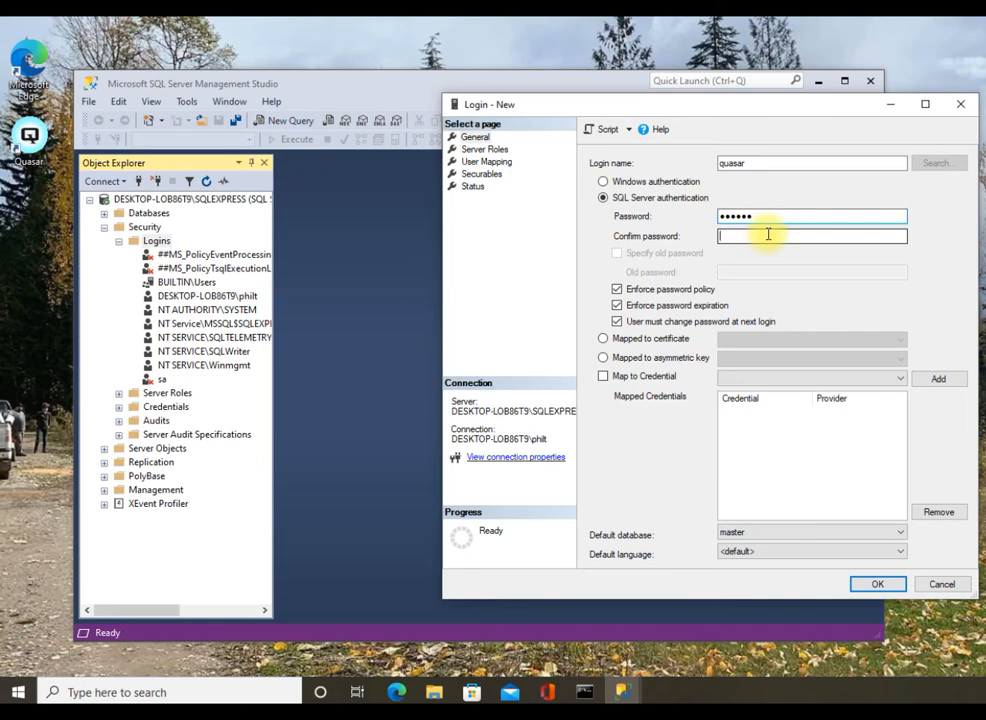
type("quasa")
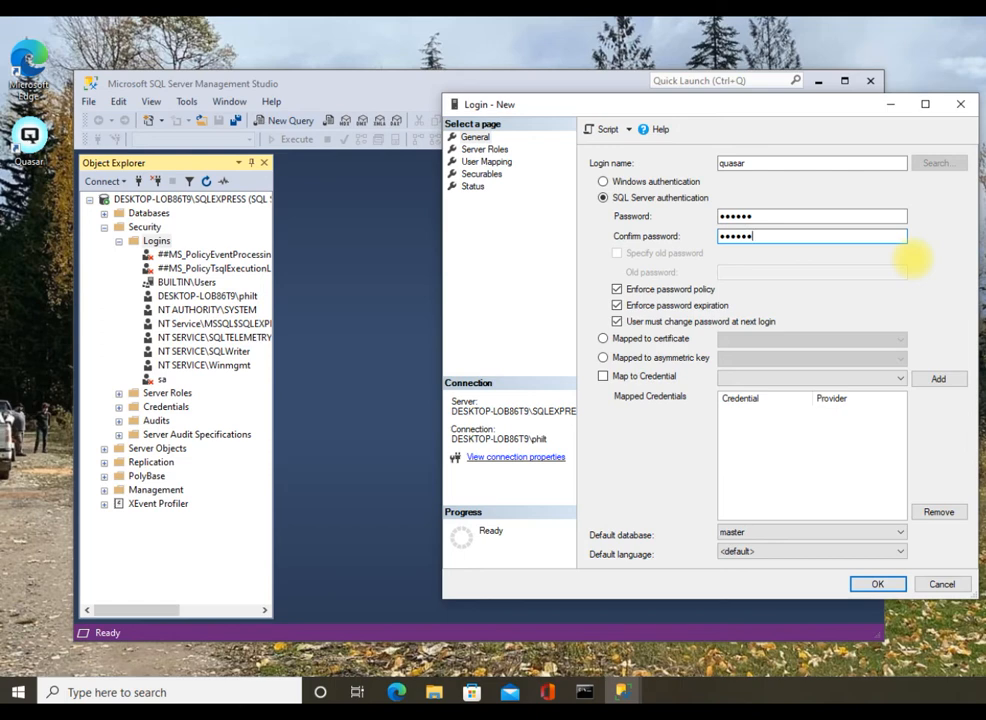
left_click(617, 289)
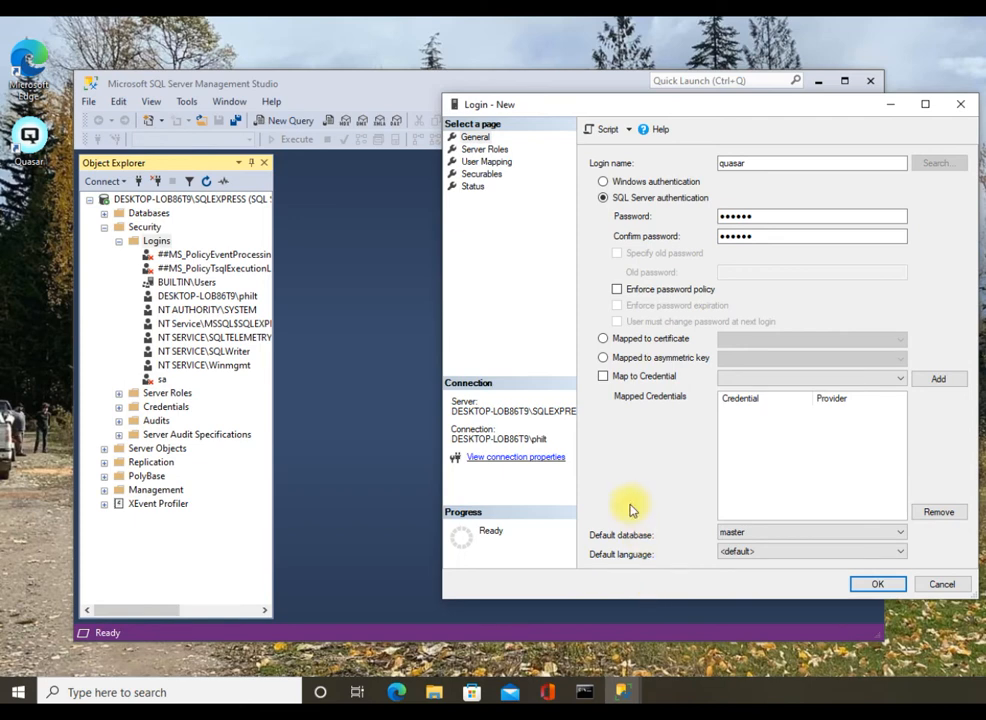
Grant the login the sysadmin server role and create it.
left_click(502, 149)
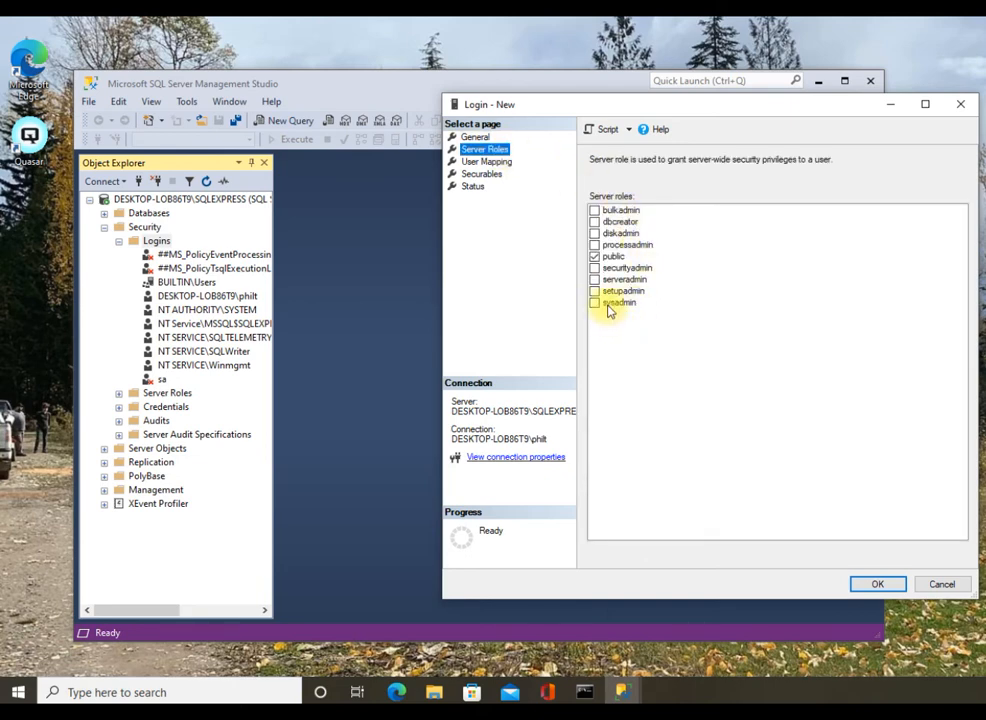
left_click(603, 303)
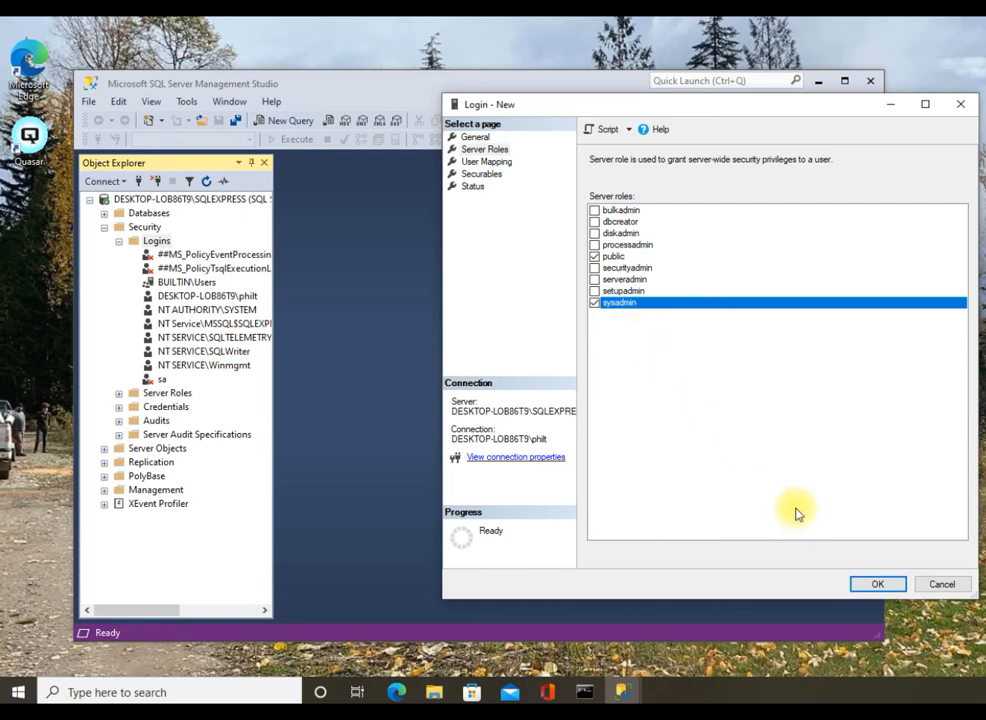
left_click(893, 589)
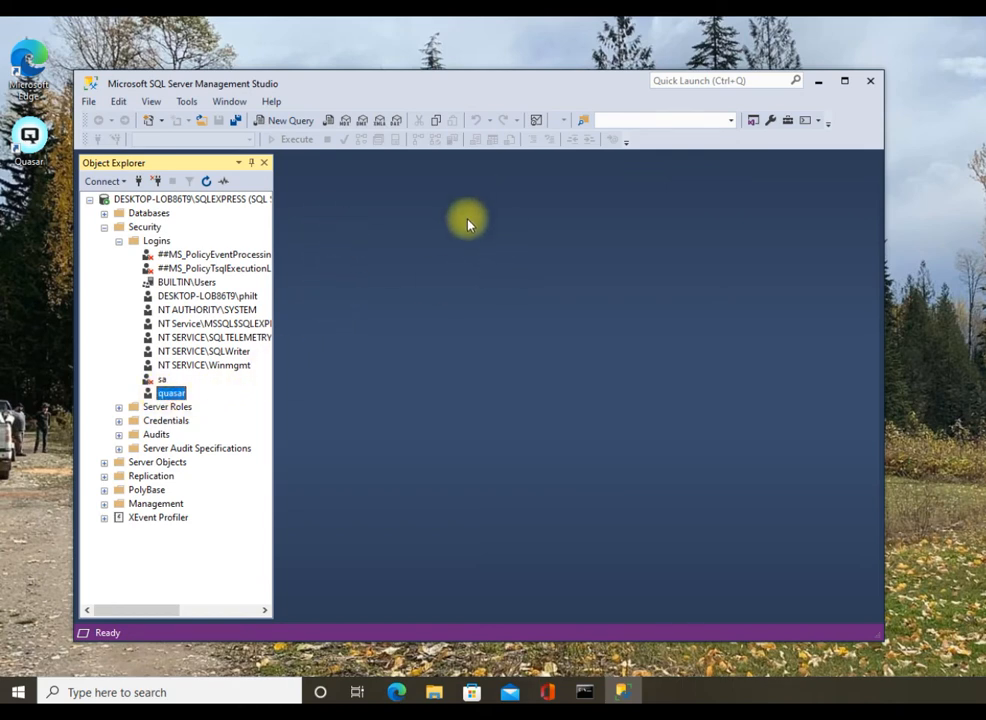
Set the server's Security properties to SQL Server and Windows Authentication mode.
right_click(204, 204)
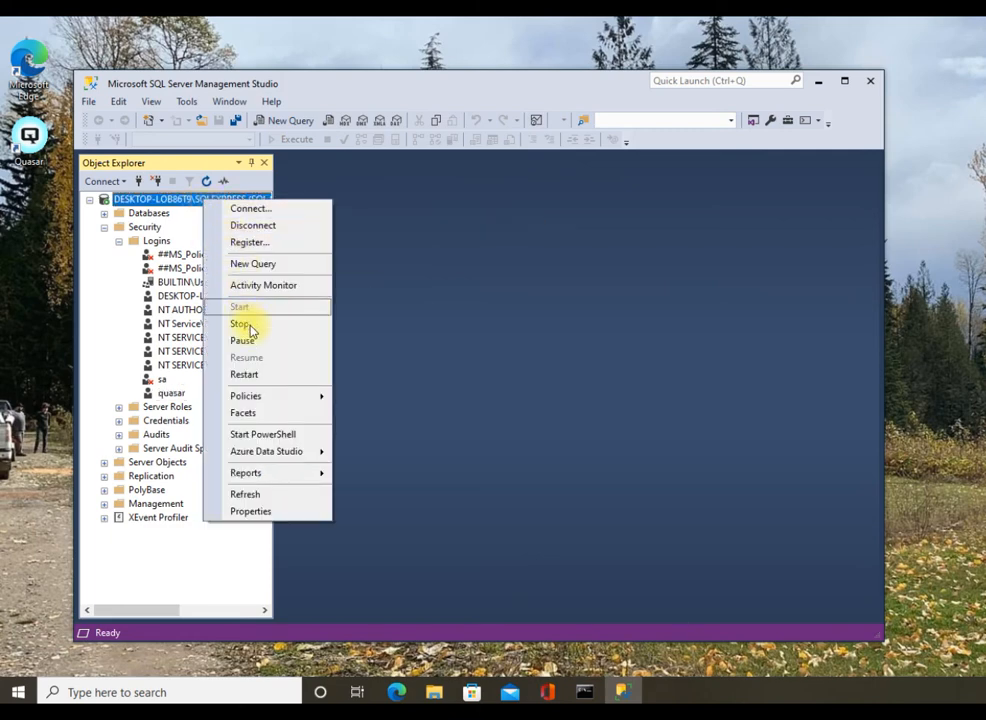
left_click(214, 517)
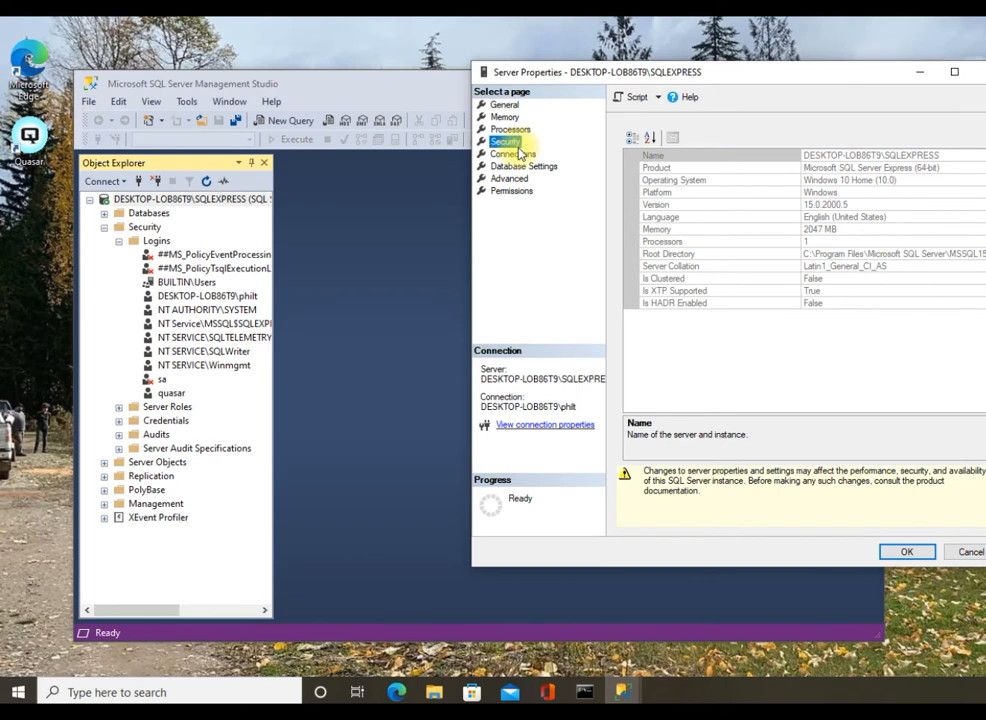
left_click(505, 141)
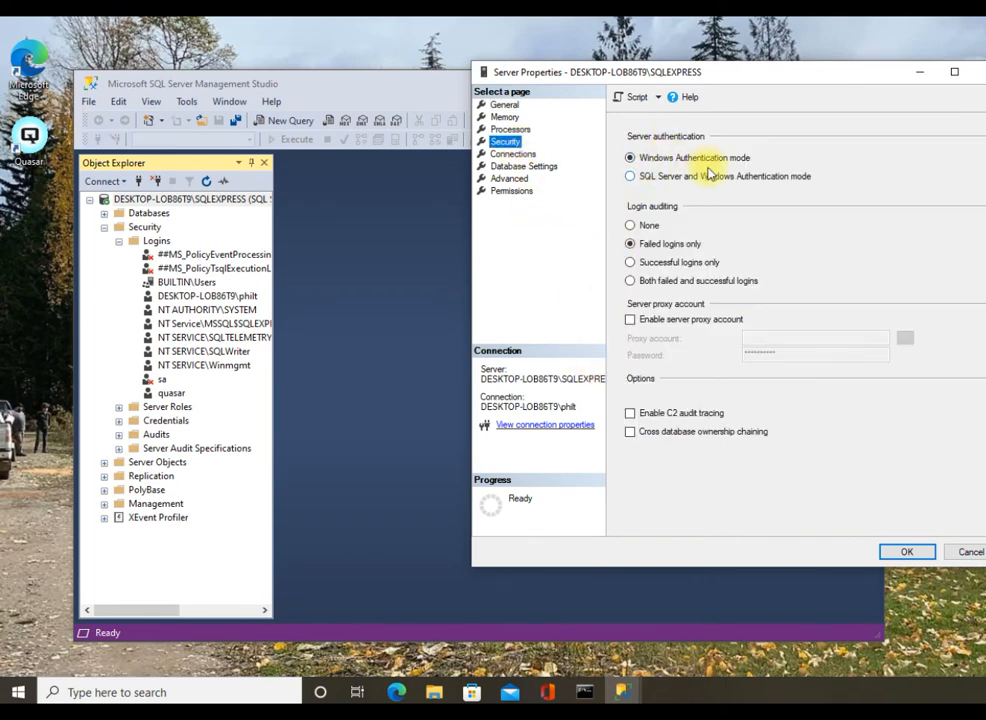
left_click(629, 178)
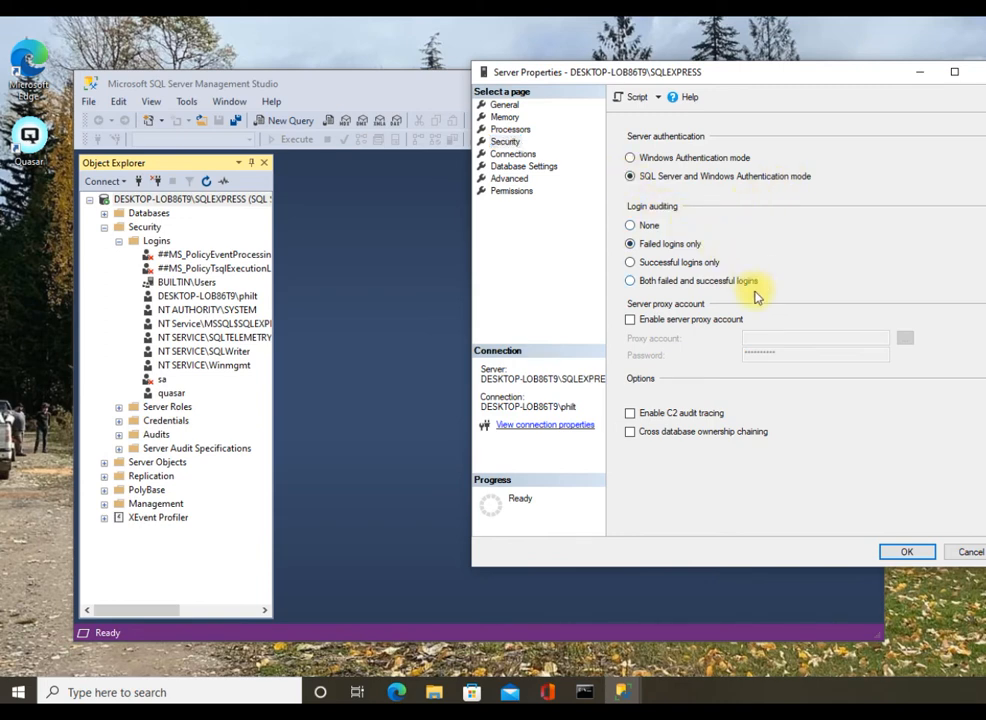
left_click(906, 552)
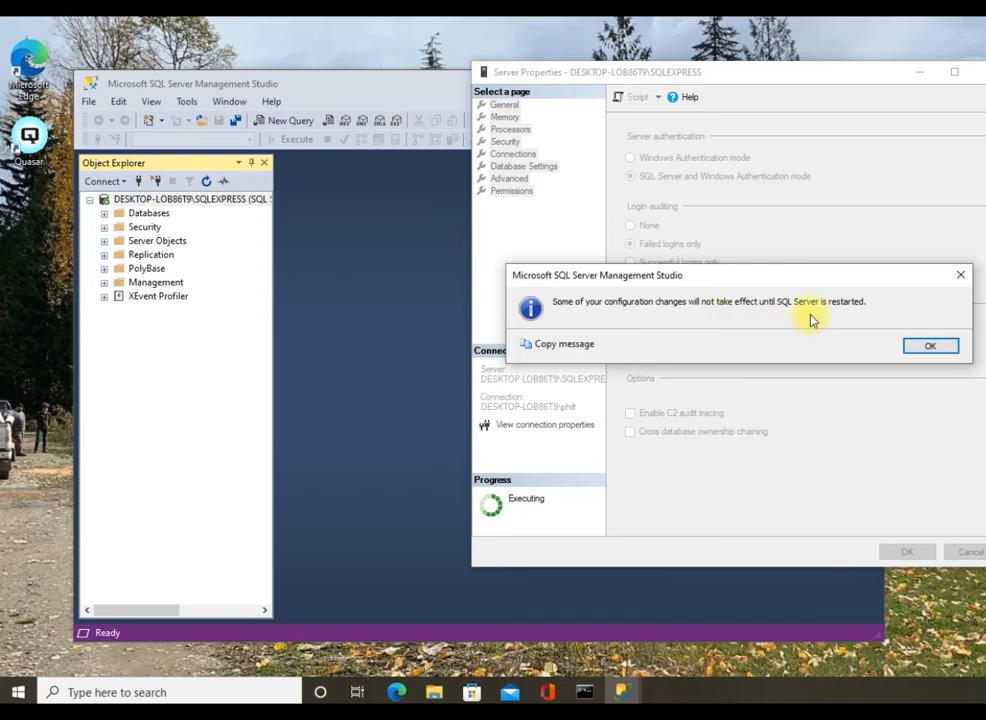
left_click(930, 347)
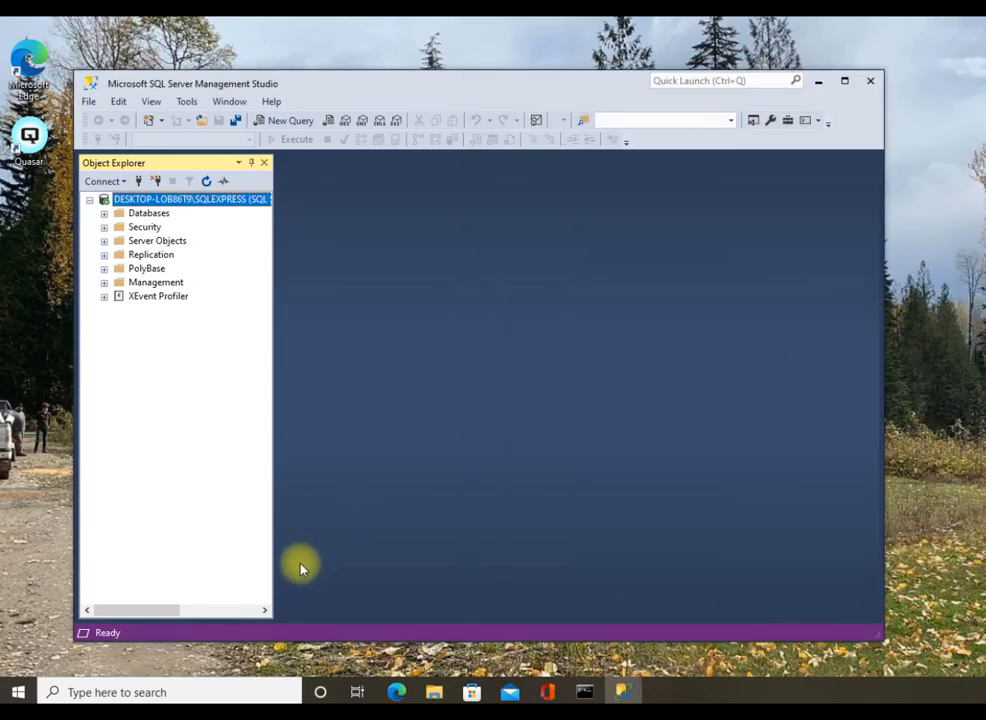
Find and open the Services console through Windows search.
left_click(121, 688)
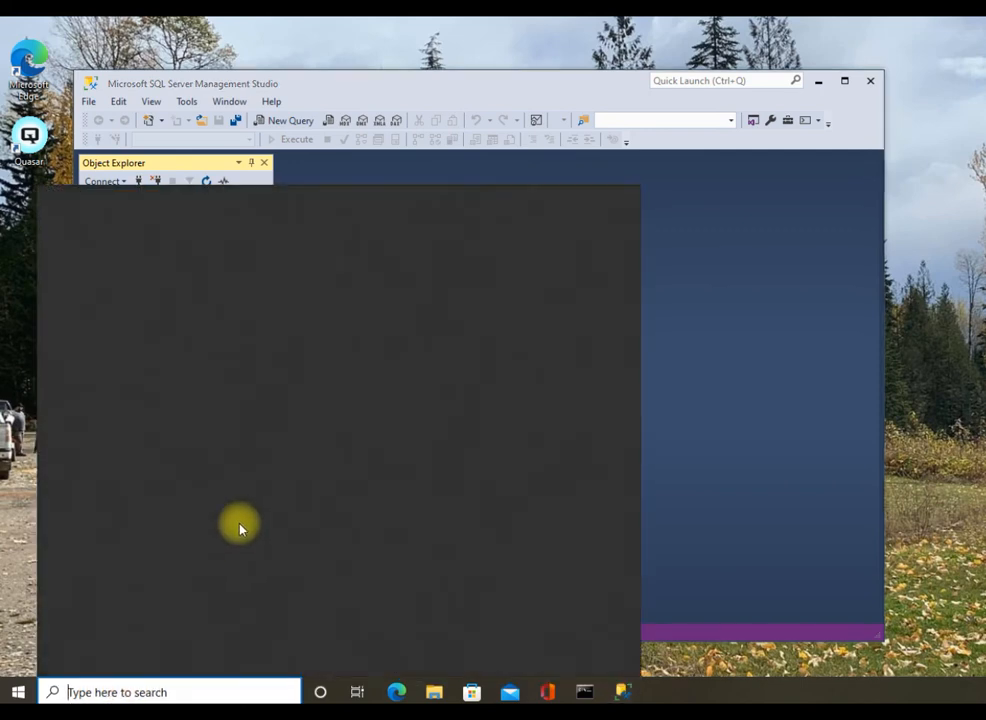
type("Se")
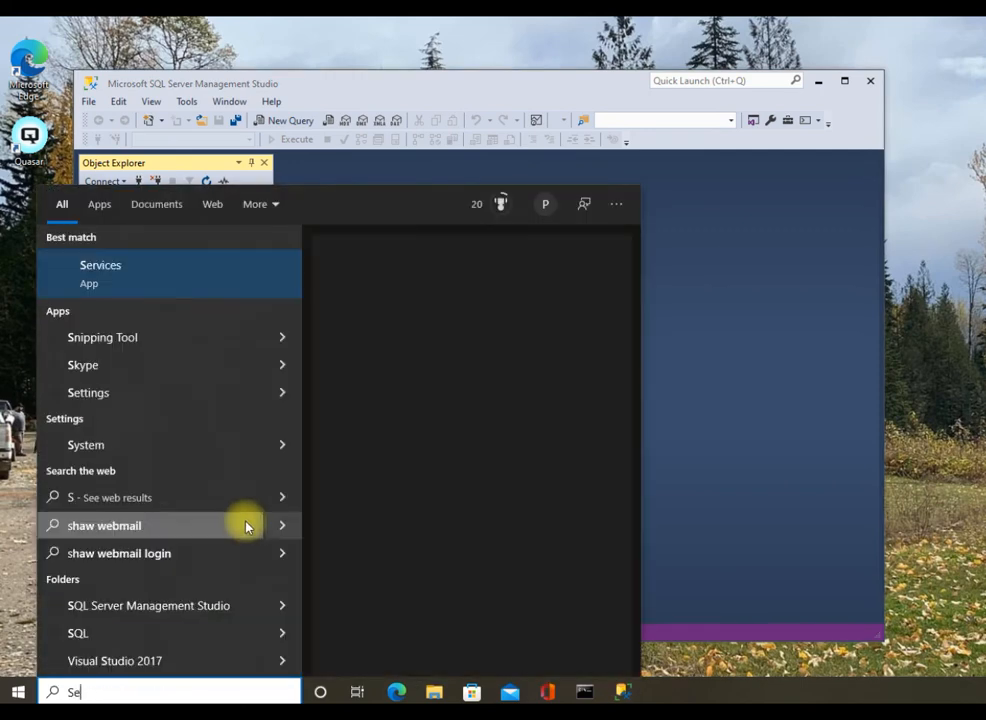
type("rvices")
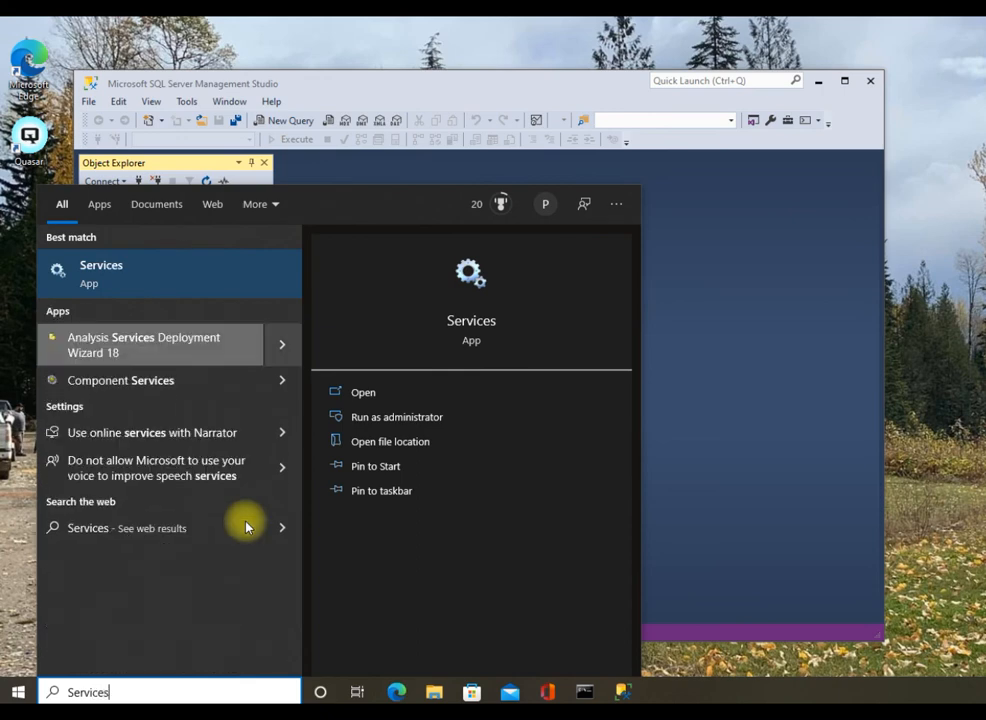
left_click(478, 338)
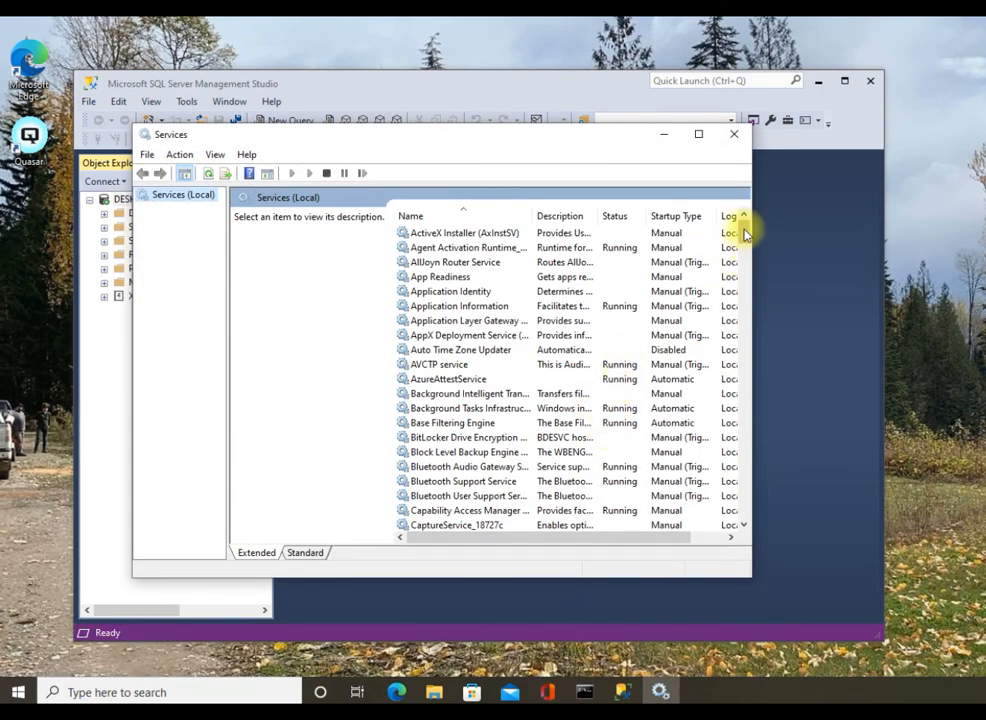
left_click_drag(744, 244, 744, 424)
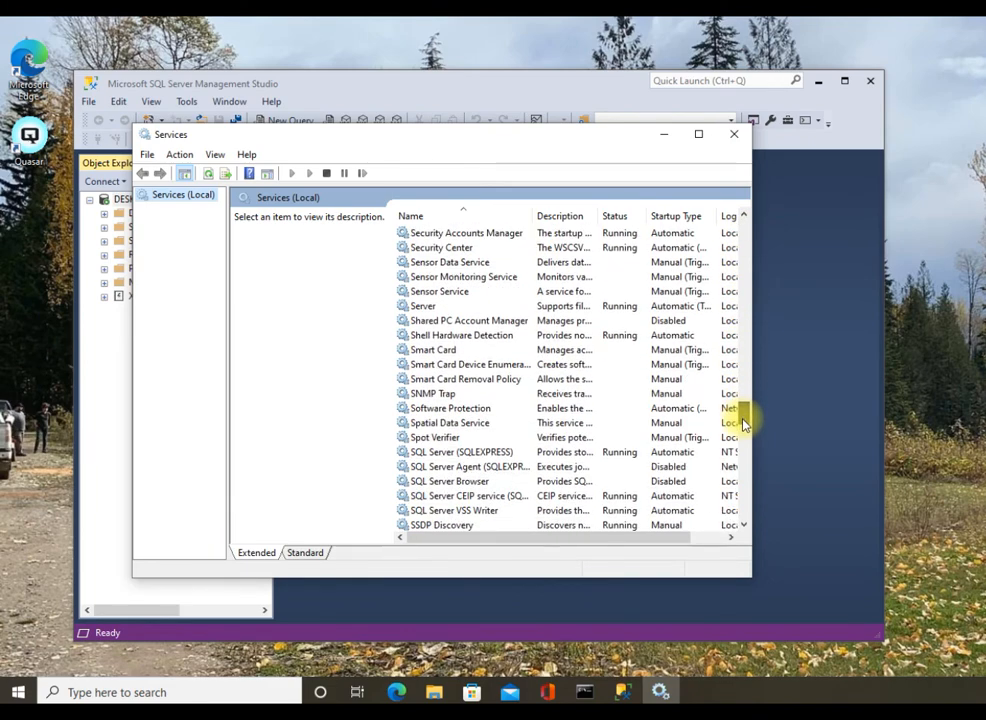
Restart the SQL Server (SQLEXPRESS) service and close Services.
left_click(445, 453)
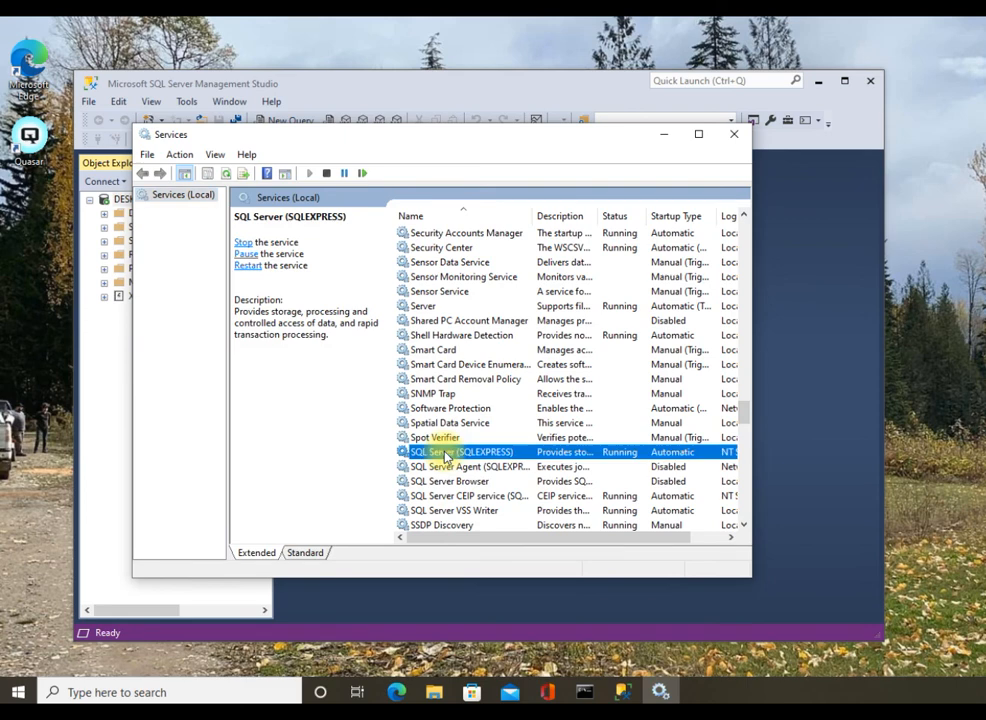
left_click(250, 266)
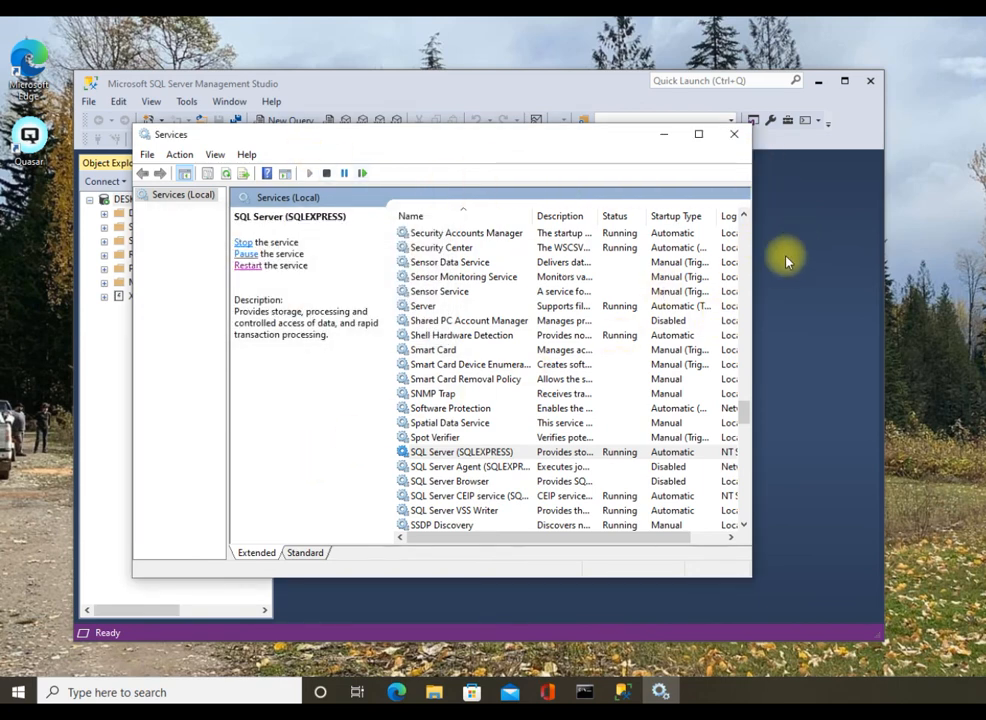
left_click(733, 135)
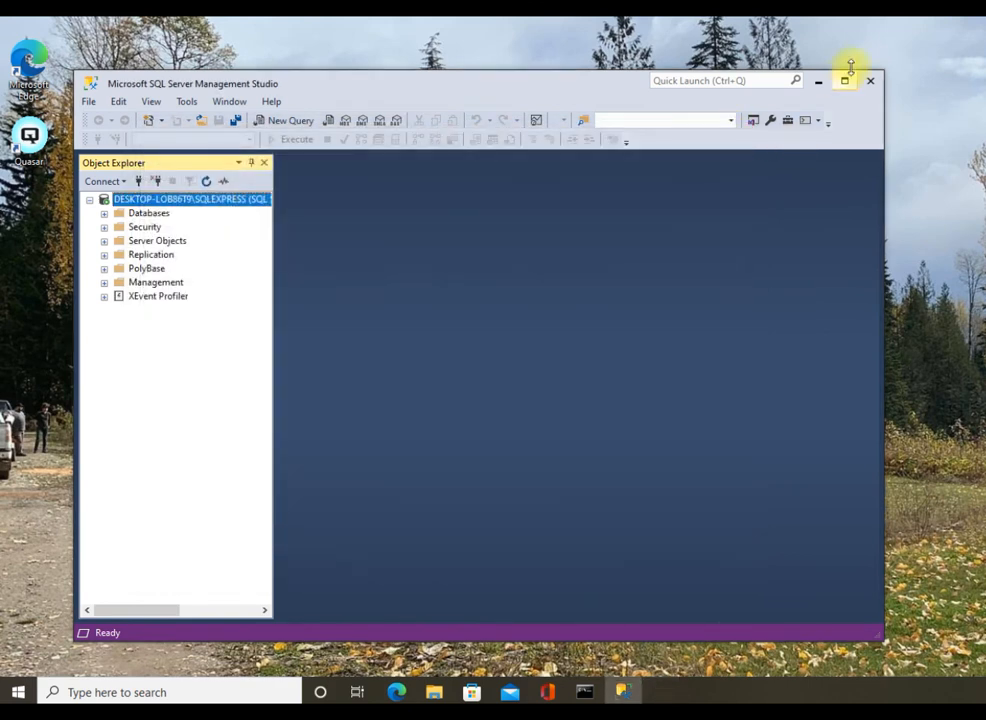